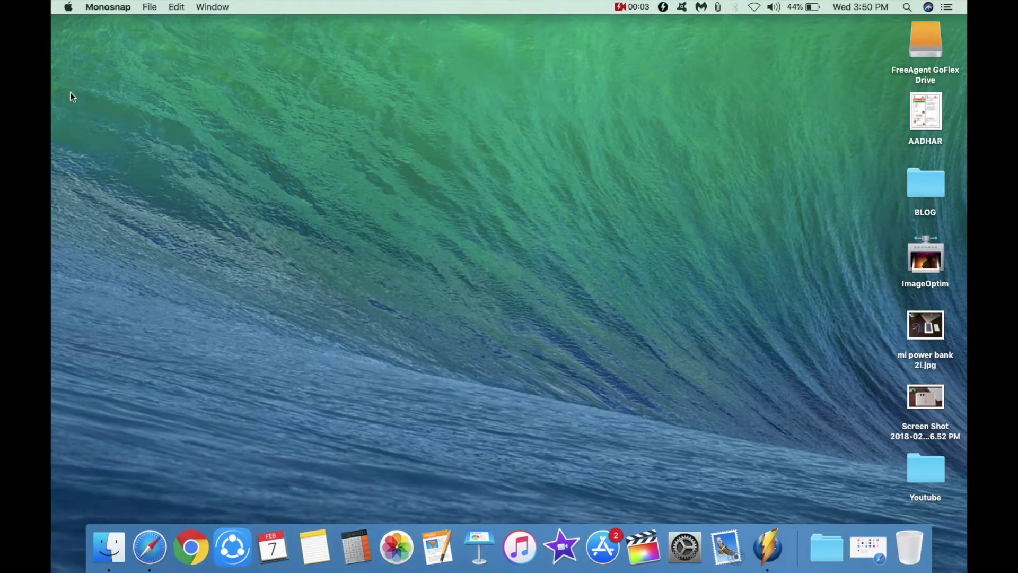
Step: Open About This Mac's Storage view for Macintosh HD and the 500 GB FreeAgent GoFlex Drive
click(69, 7)
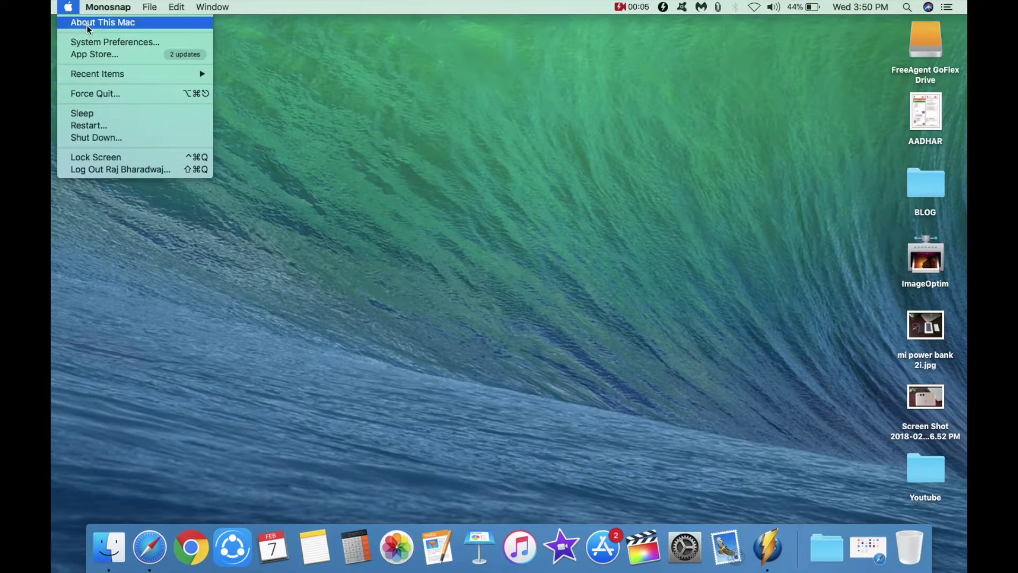
click(87, 25)
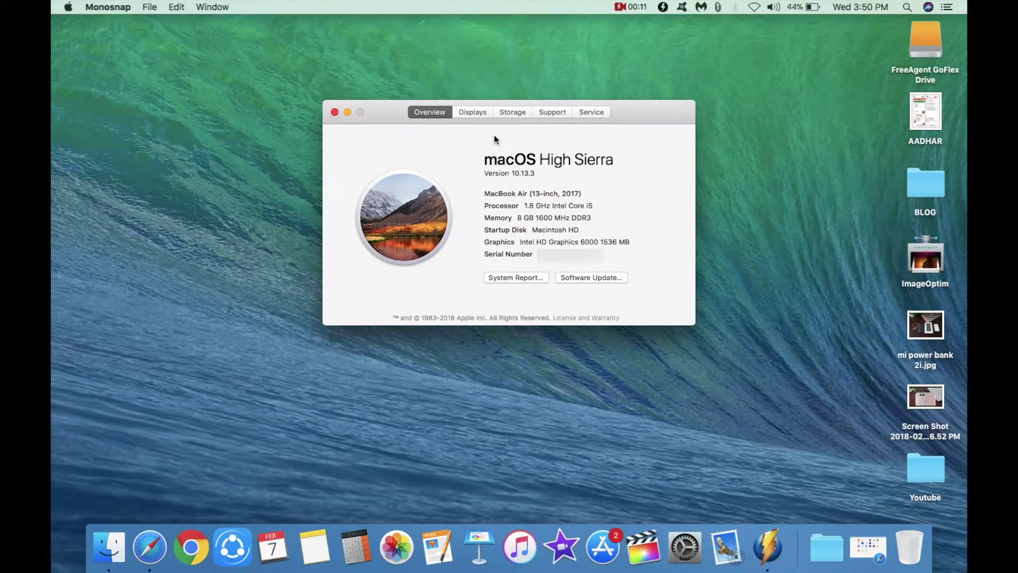
click(514, 113)
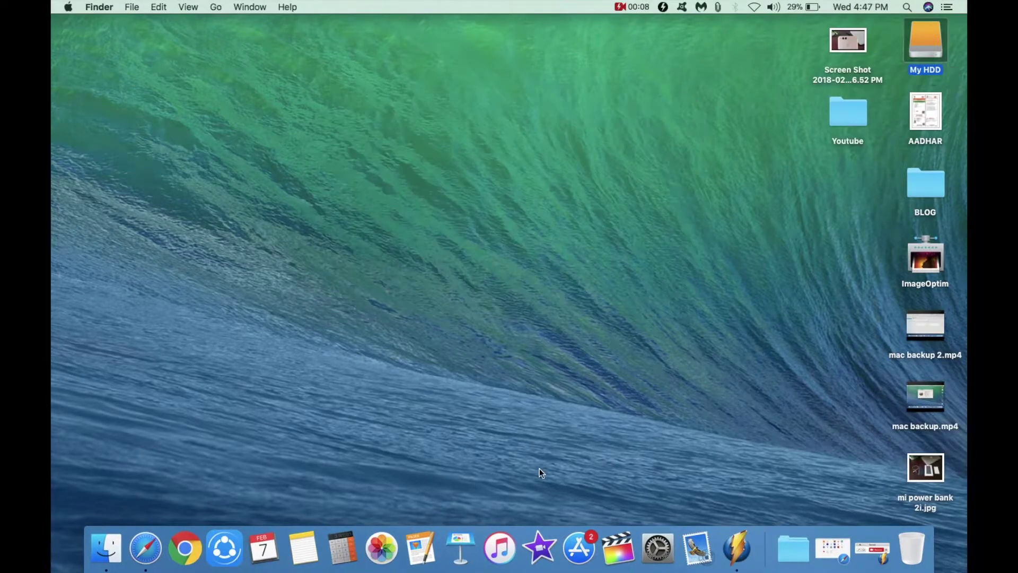
Step: Launch Disk Utility through Spotlight by searching 'disk'
key(super+space)
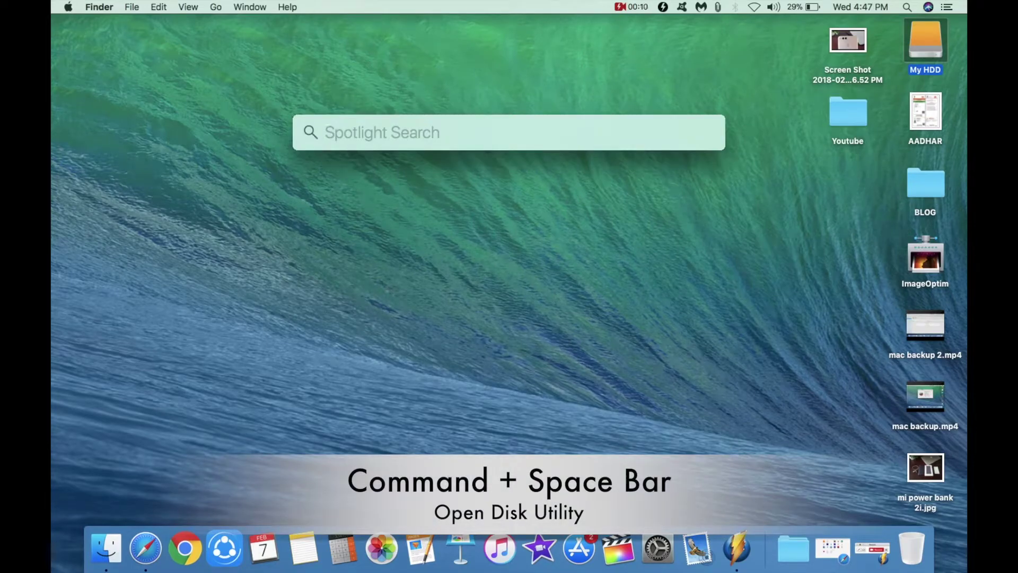
text(disk)
key(Return)
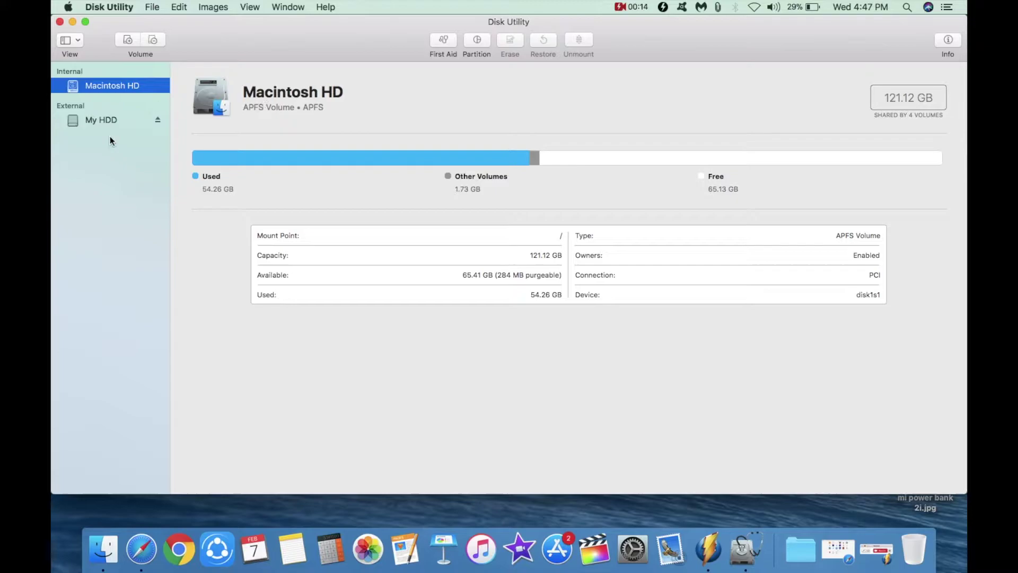
Step: Compare Macintosh HD's details, then show the external My HDD, a 500.1 GB Mac OS Extended (Journaled) volume
click(107, 120)
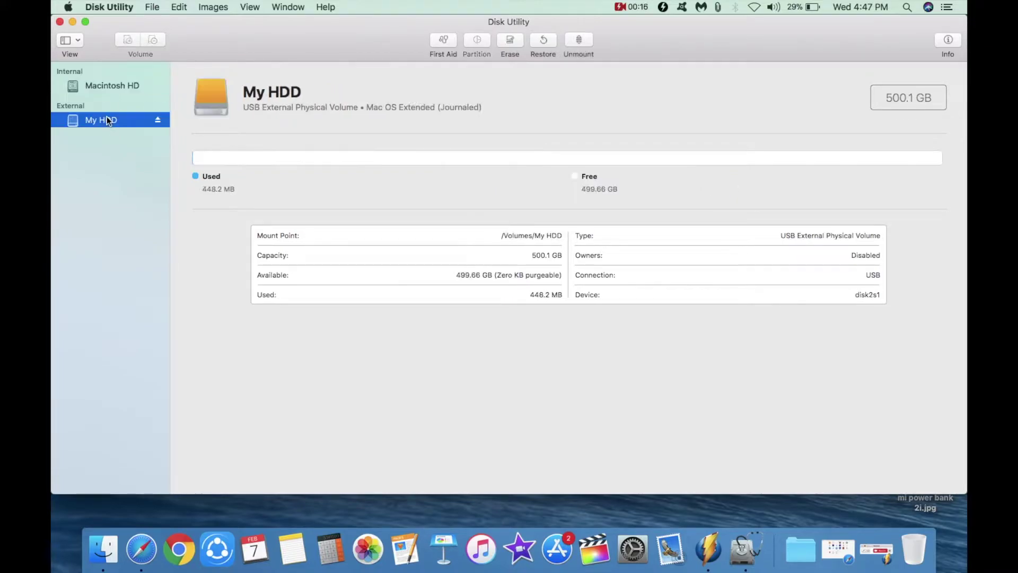
click(101, 82)
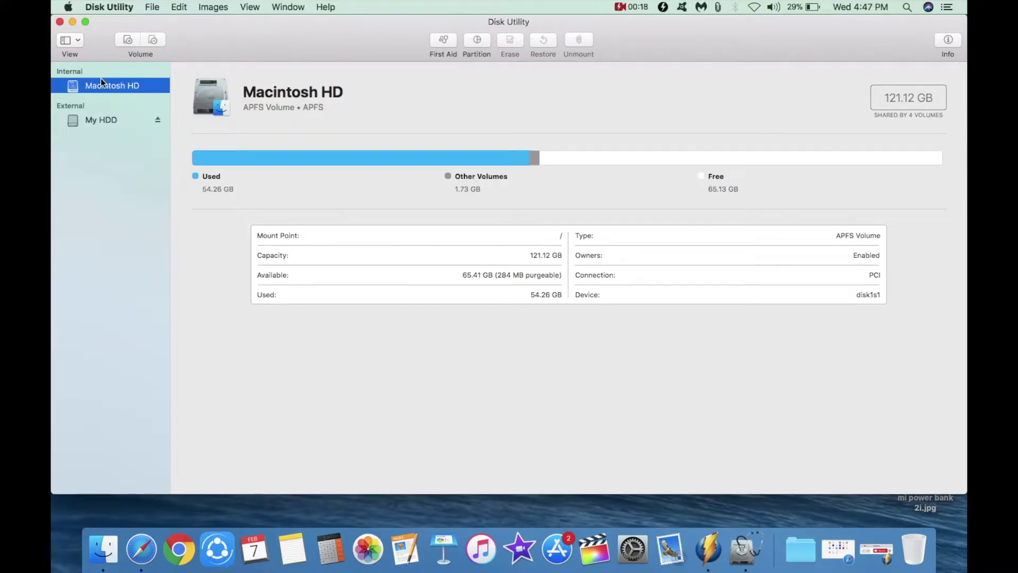
click(109, 121)
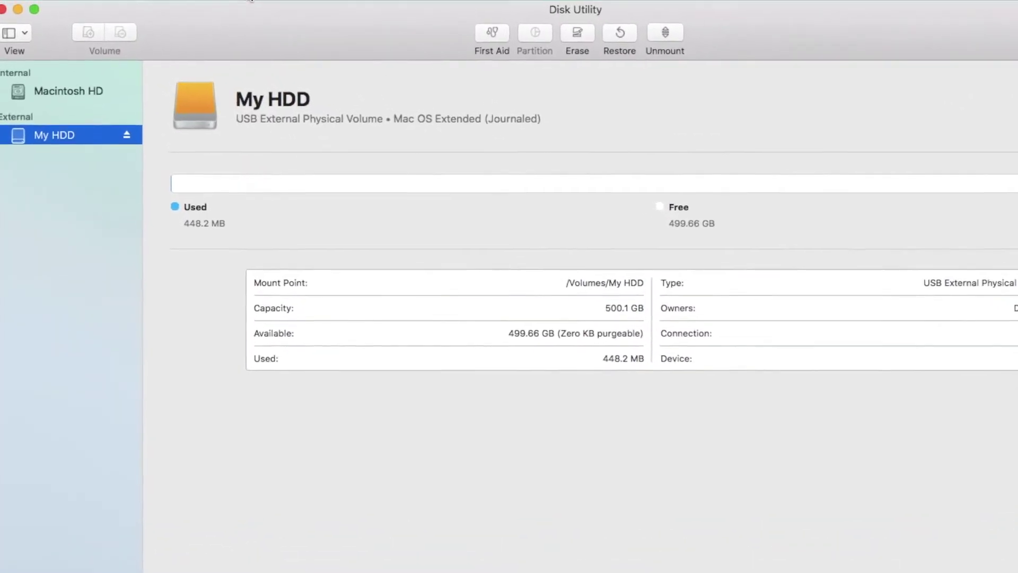
Step: Show all devices and select the 500.11 GB Seagate FreeAgent GoFlex Media disk with Master Boot Record
click(256, 5)
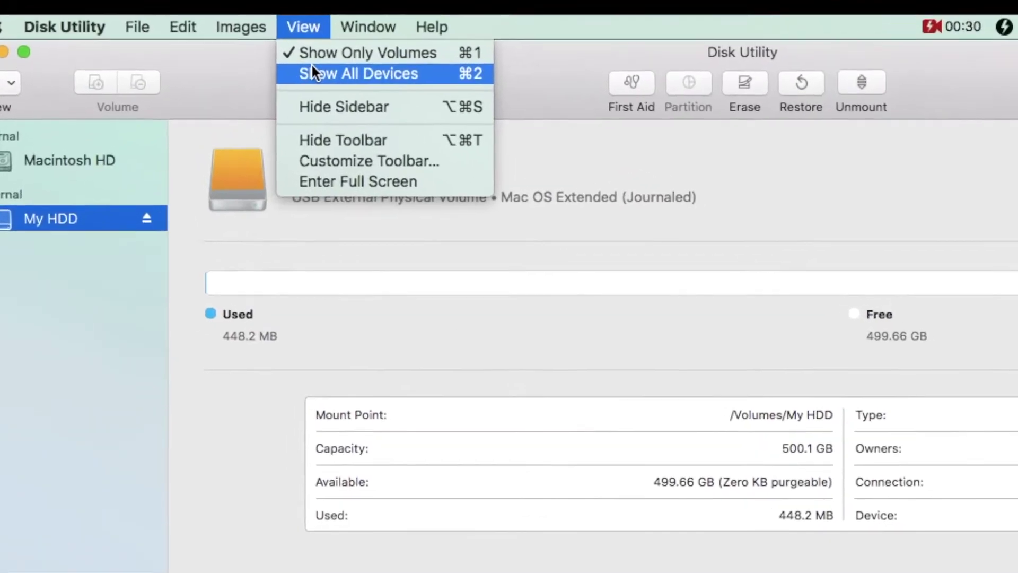
click(295, 58)
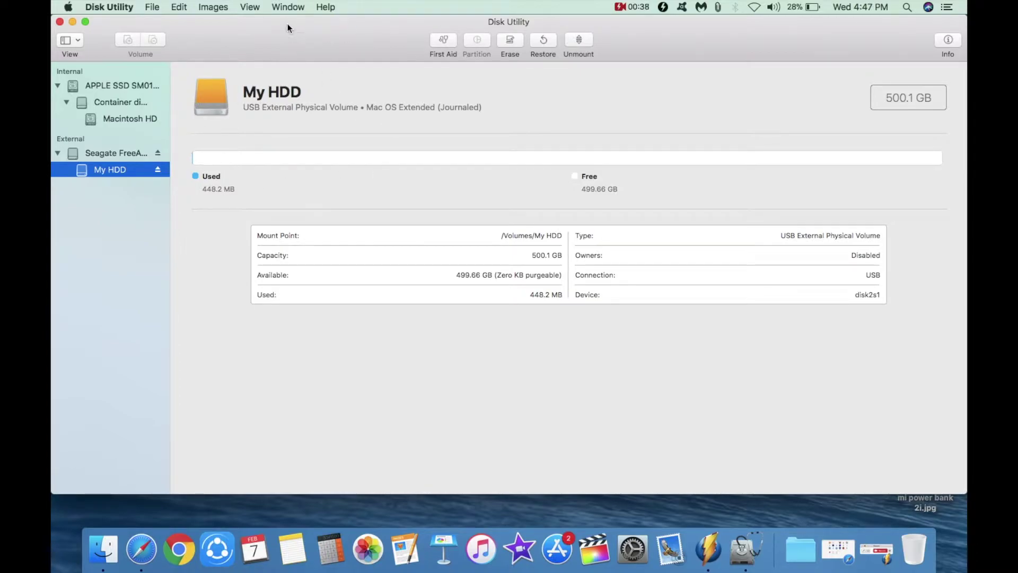
click(249, 7)
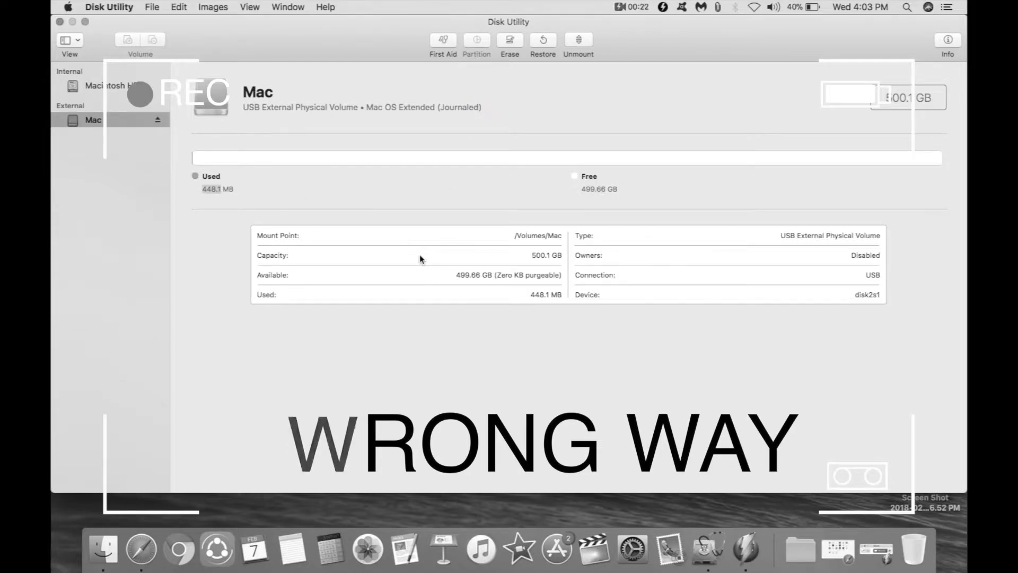
double_click(555, 235)
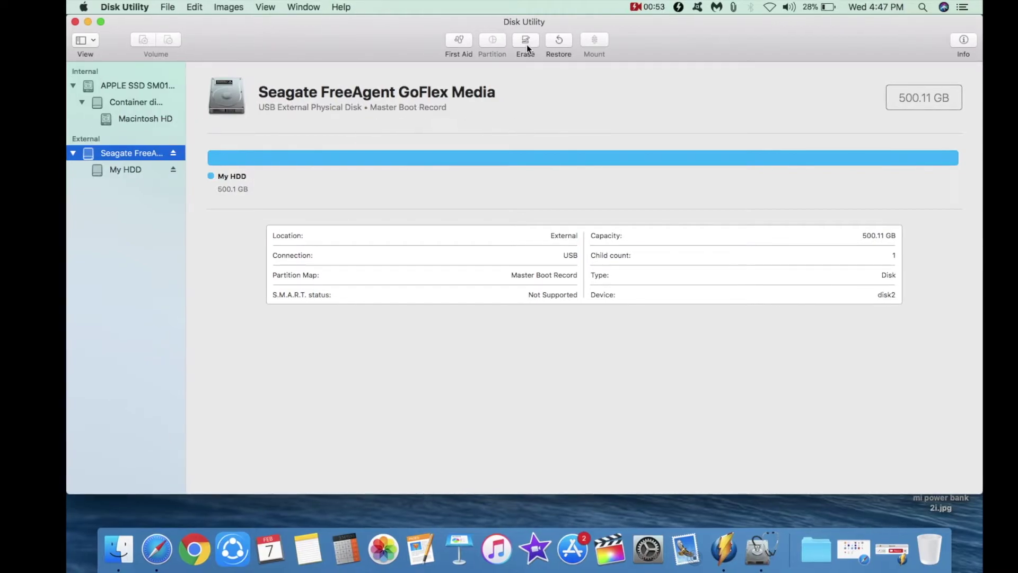
Step: Erase the Seagate disk as 'Mac OS', Mac OS Extended (Journaled), with GUID Partition Map
click(525, 42)
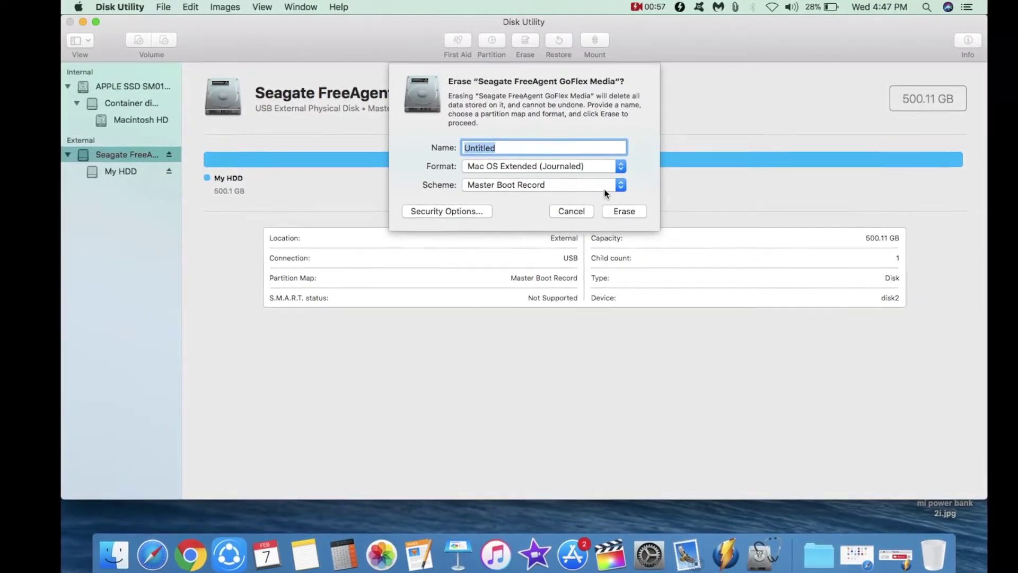
text(Mac O)
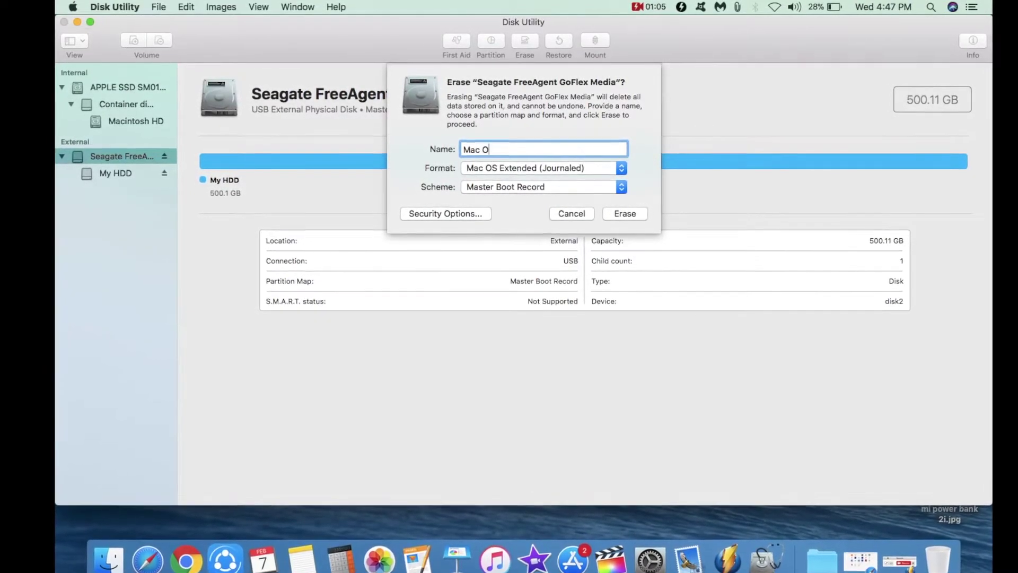
text(S)
click(595, 168)
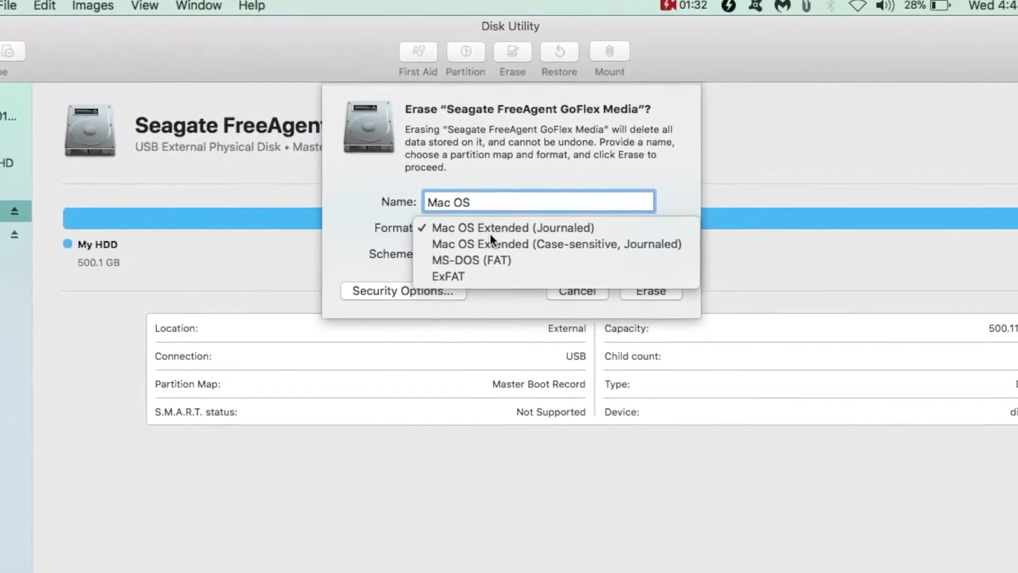
click(490, 234)
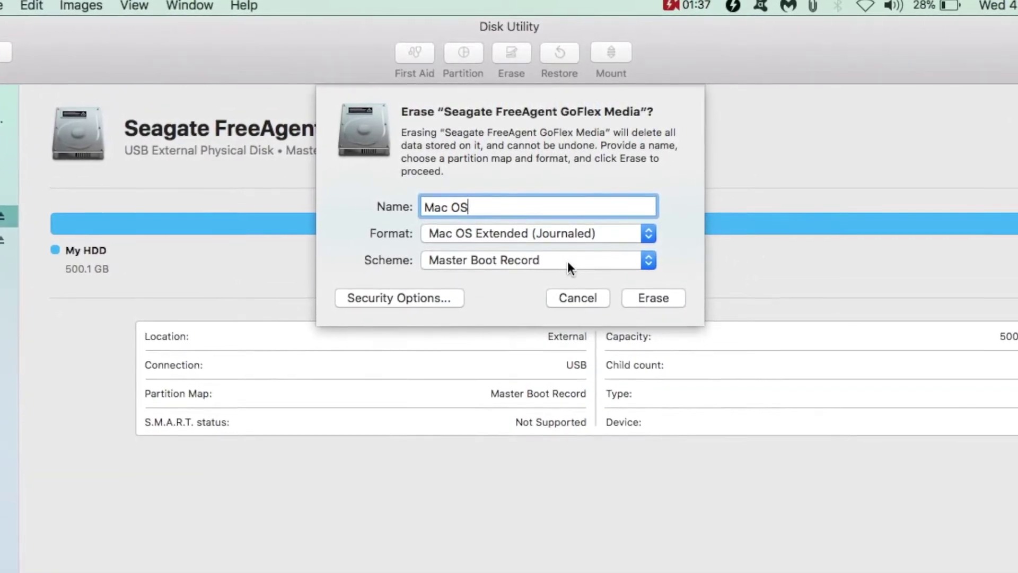
click(566, 254)
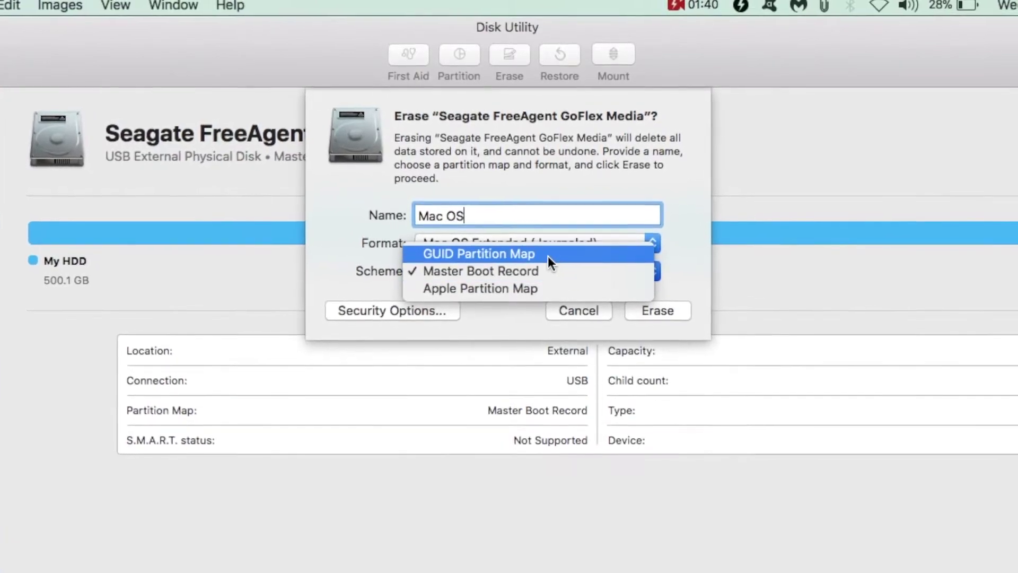
click(549, 258)
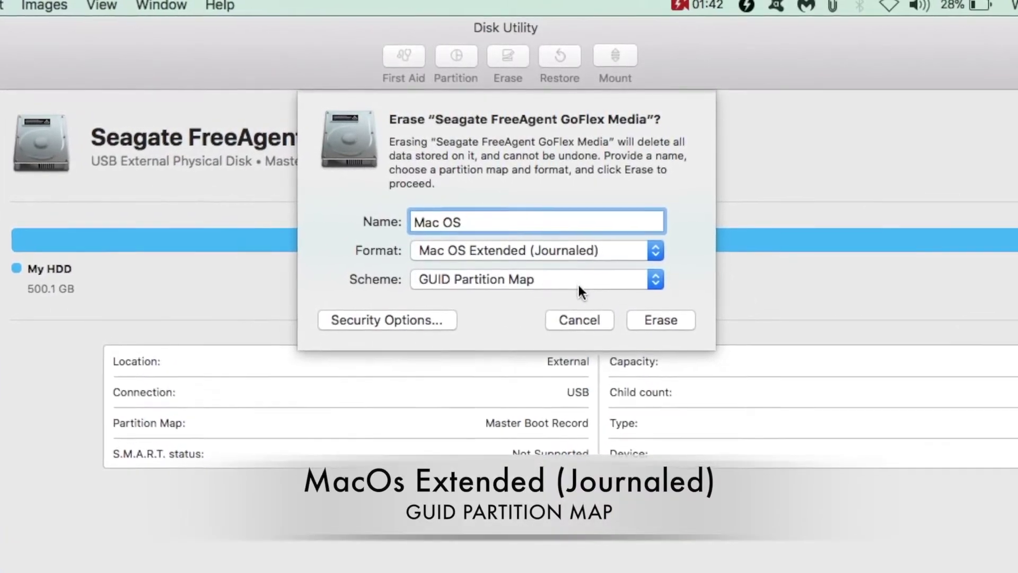
click(577, 282)
click(578, 287)
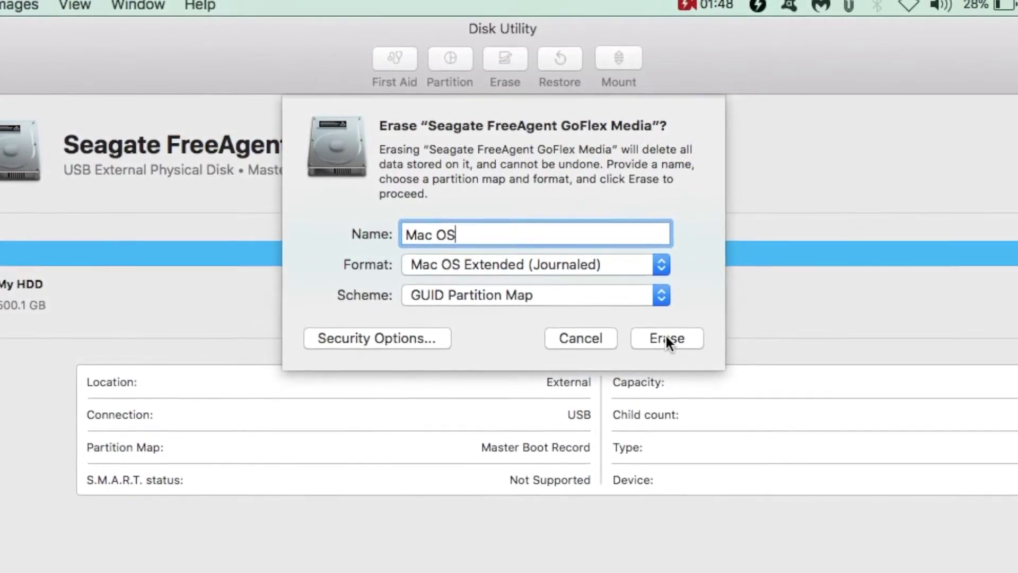
click(667, 339)
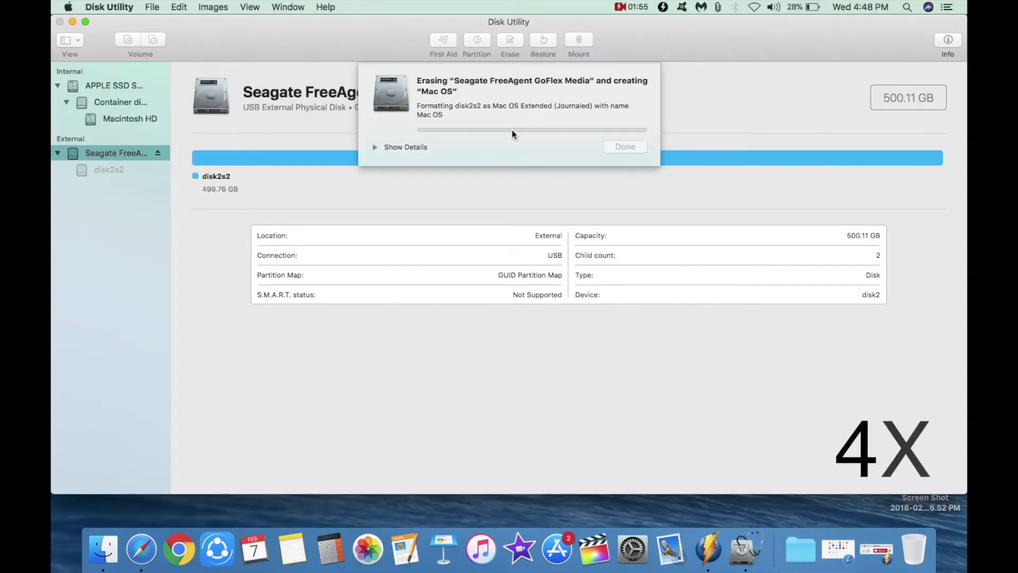
click(624, 144)
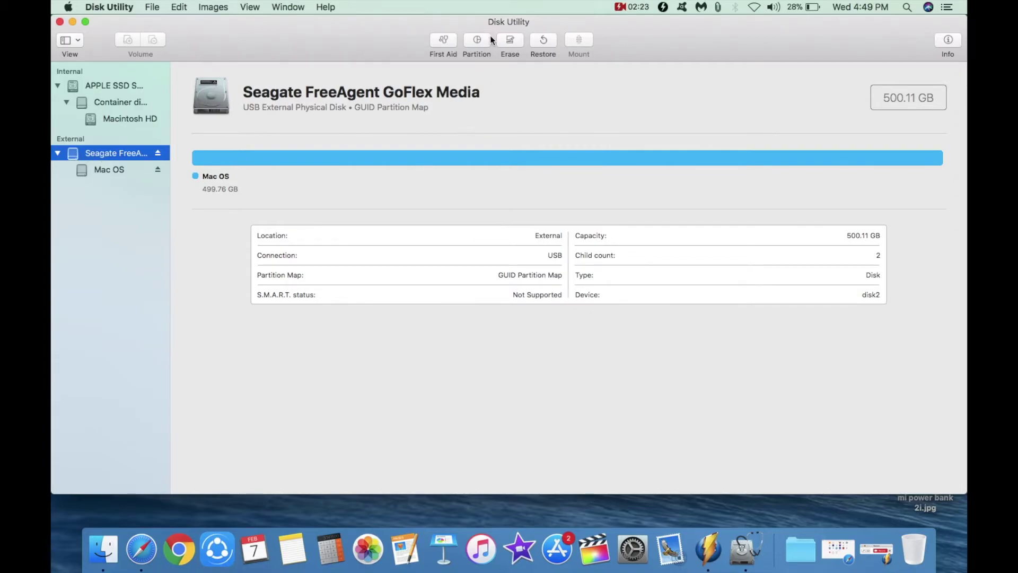
click(122, 169)
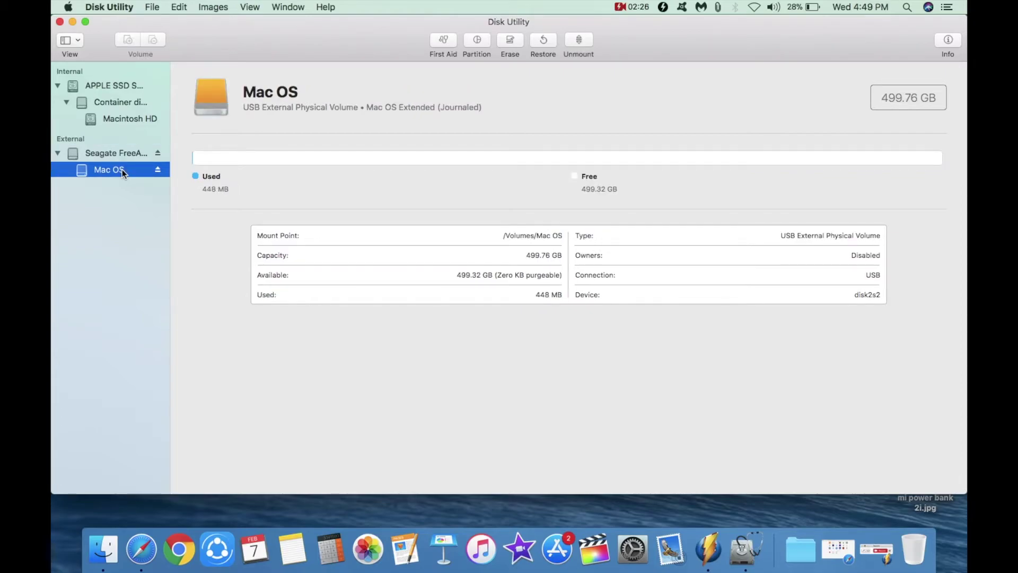
click(104, 153)
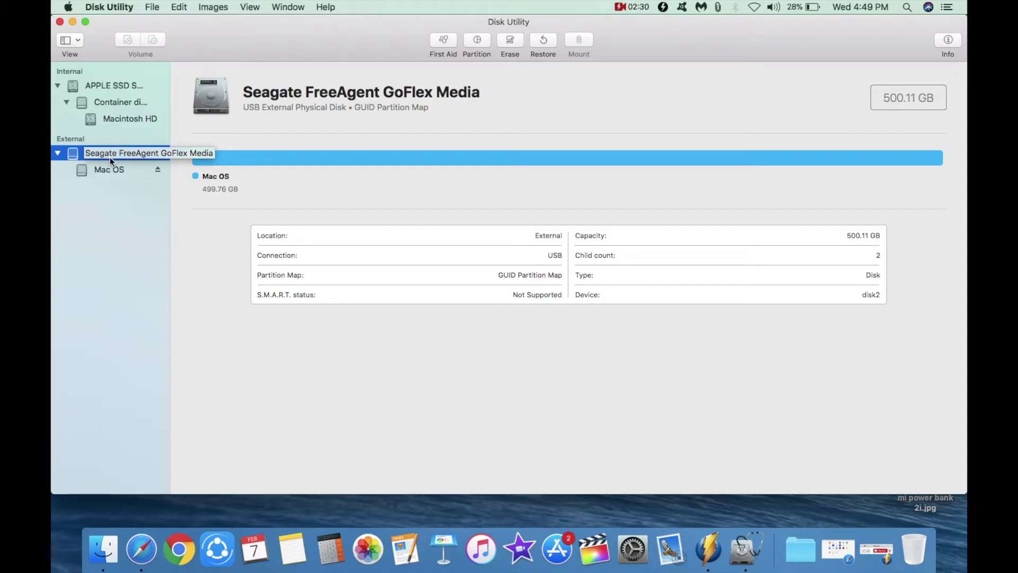
Step: Partition the Seagate drive with a 130 GB Mac OS Extended (Journaled) 'Time Machine' partition and apply
click(477, 41)
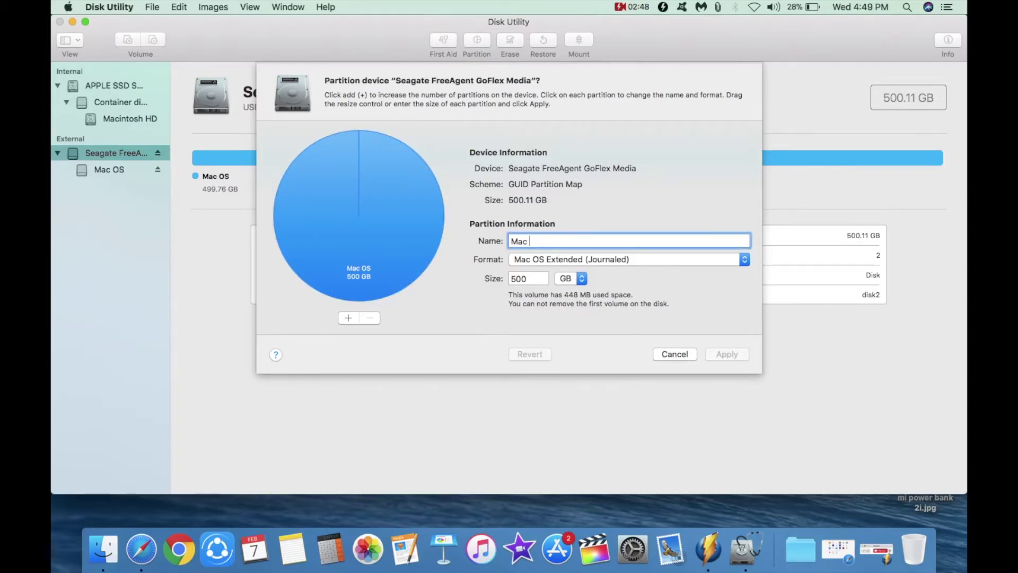
click(642, 265)
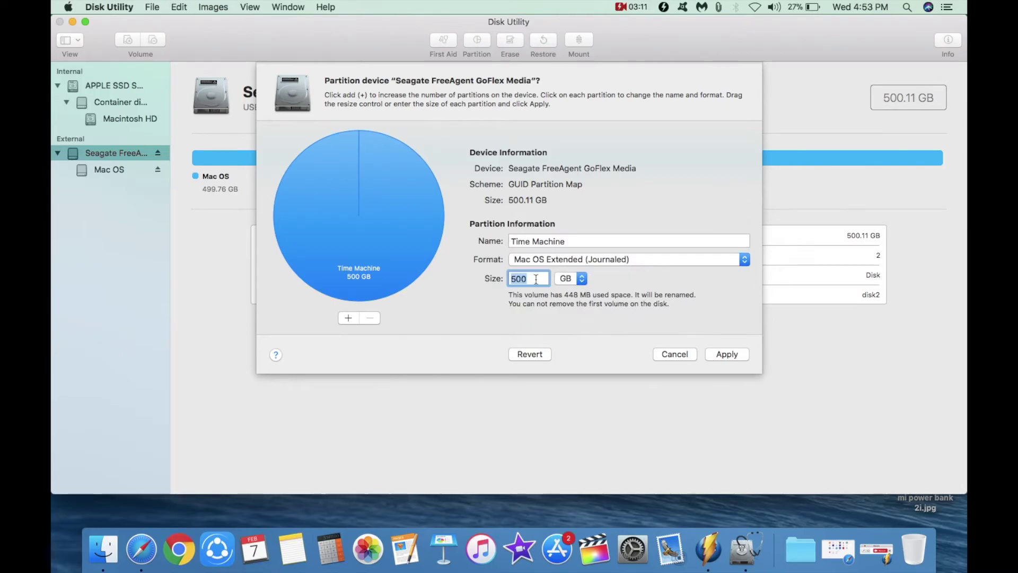
click(527, 279)
text(130)
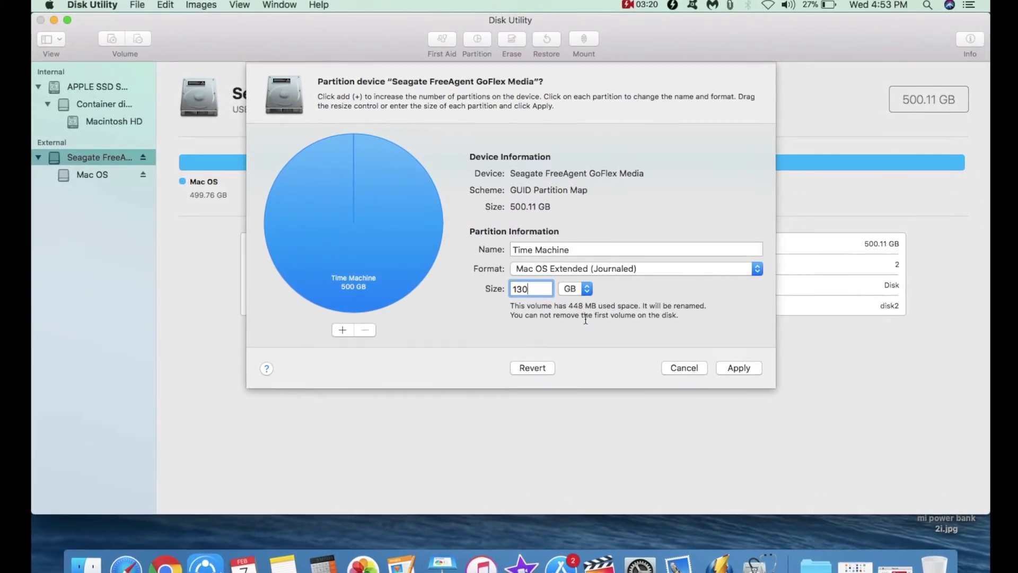
click(645, 268)
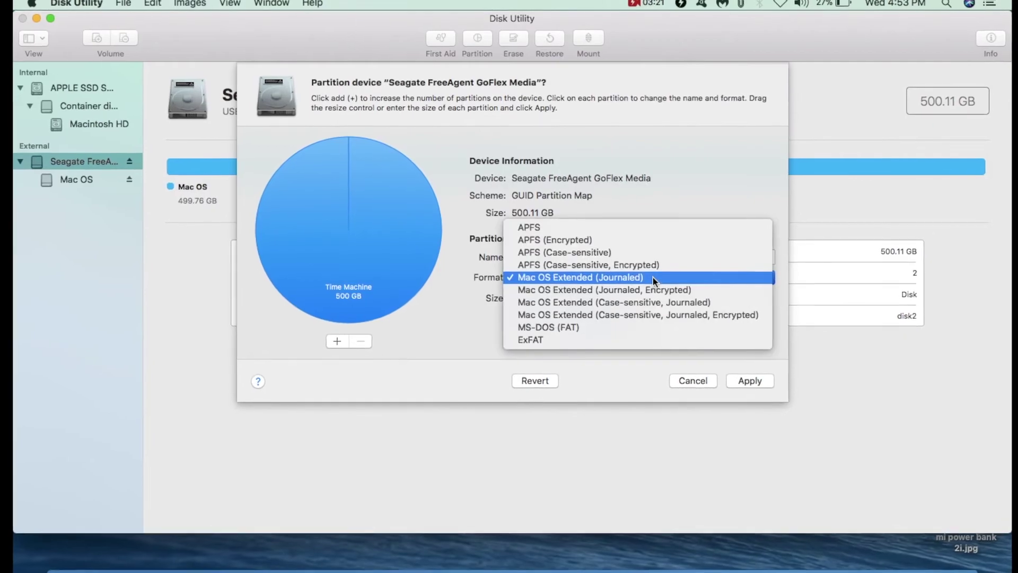
click(655, 281)
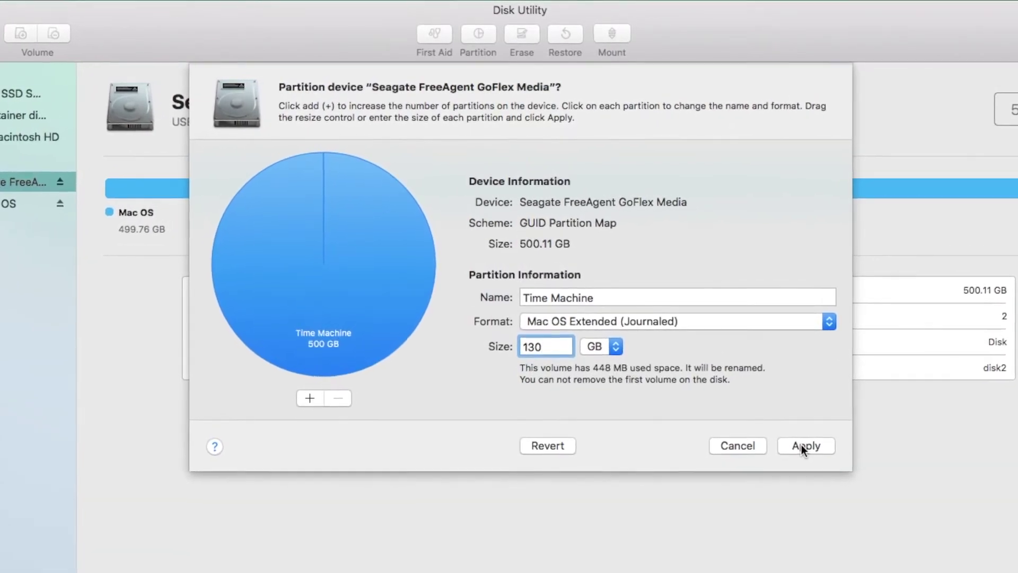
click(806, 452)
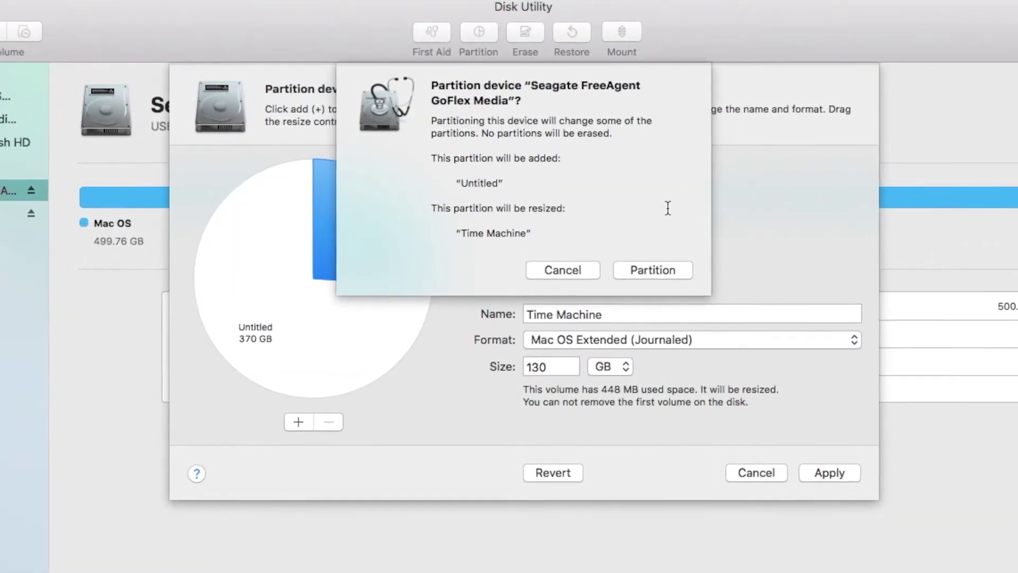
Step: Confirm the partitioning, then view the Time Machine and 369.63 GB Untitled partitions
click(650, 273)
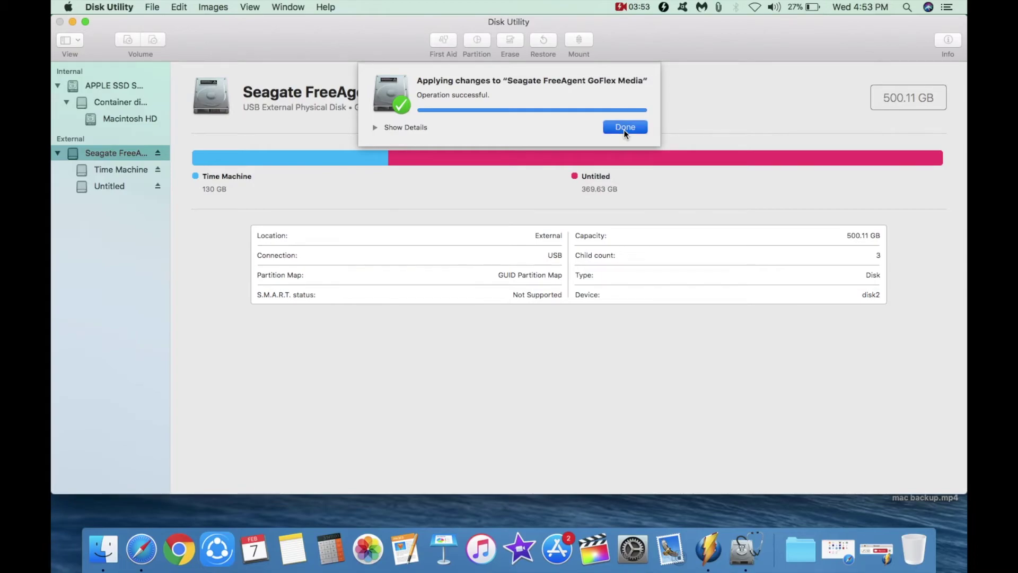
click(624, 128)
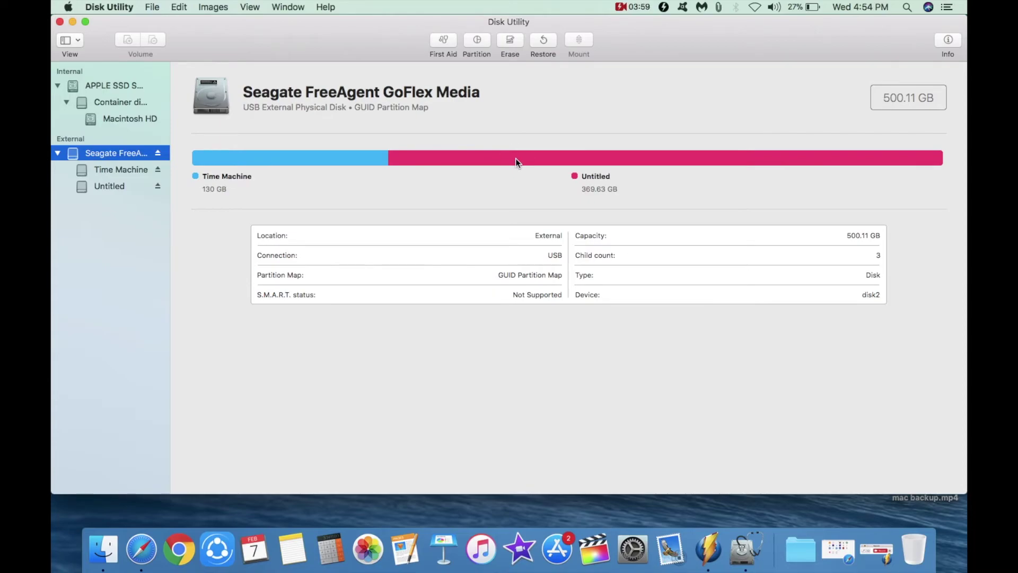
click(133, 169)
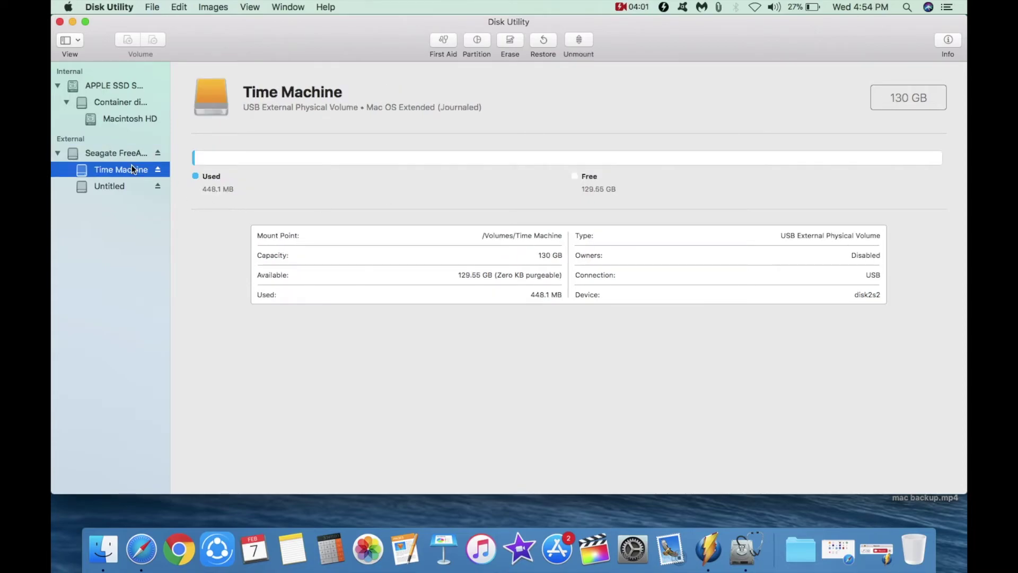
click(599, 185)
click(98, 184)
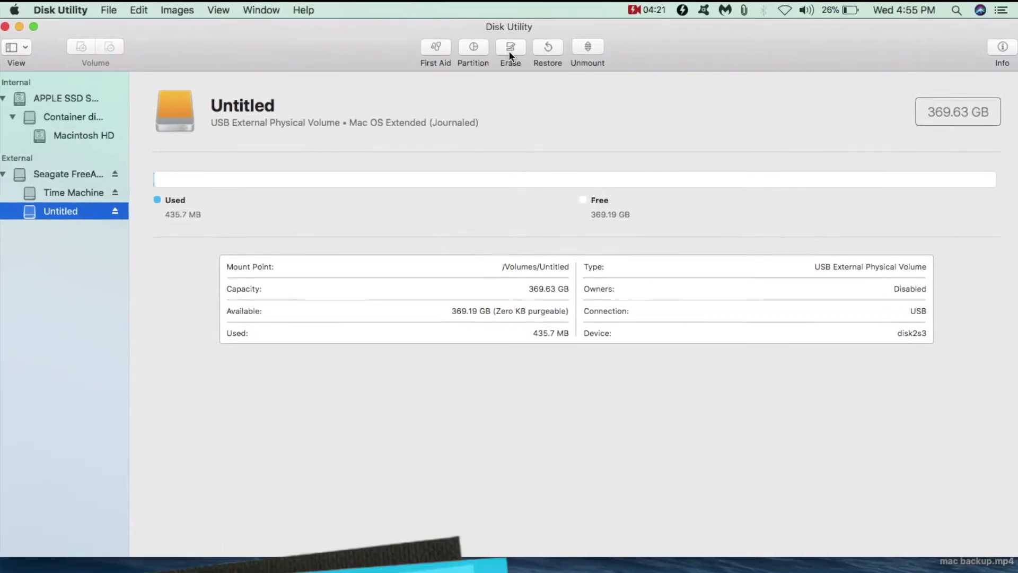
Step: Erase the Untitled partition as ExFAT named 'Backup', then view the Time Machine partition
click(510, 49)
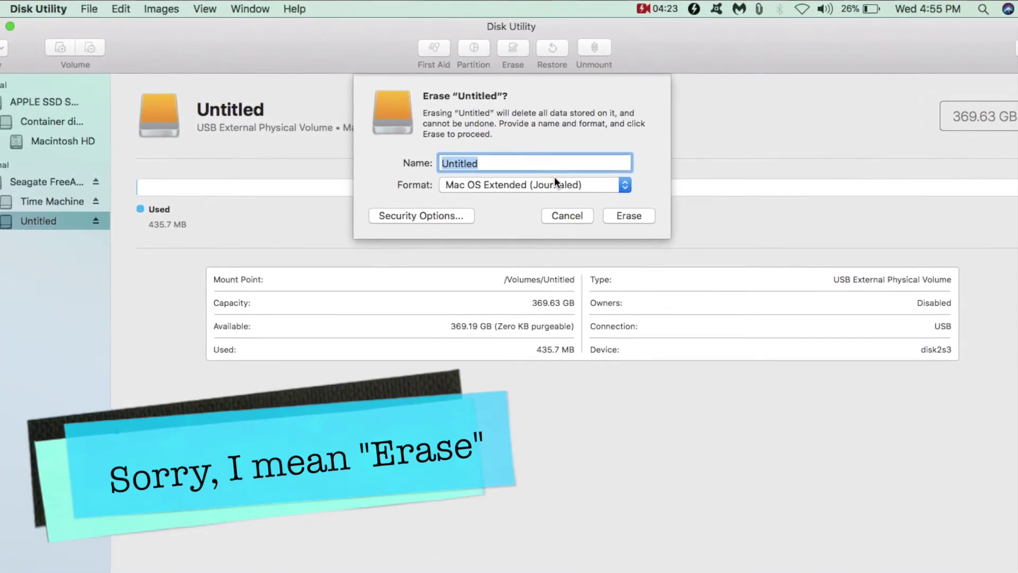
click(555, 185)
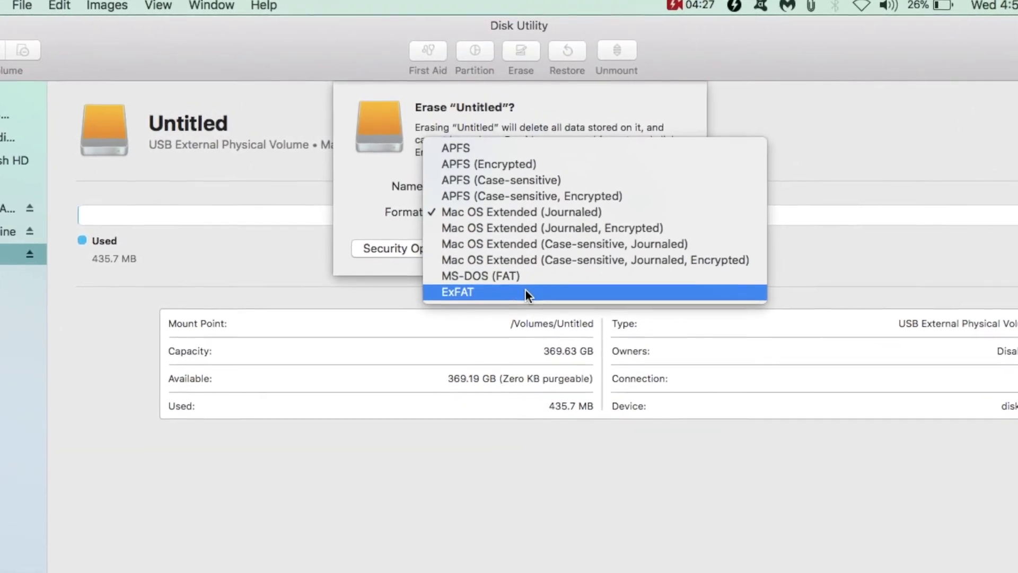
click(526, 291)
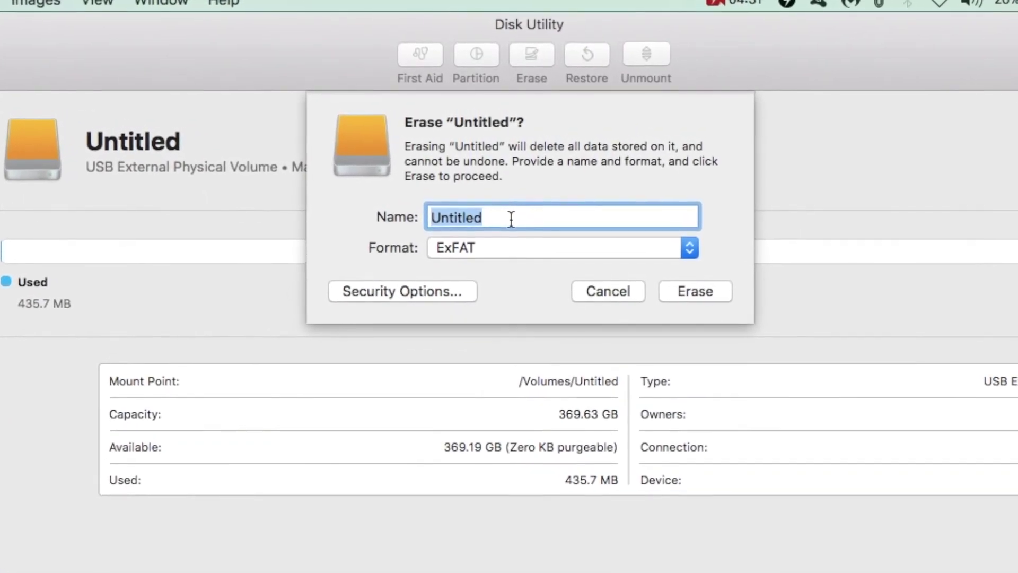
text(Backup)
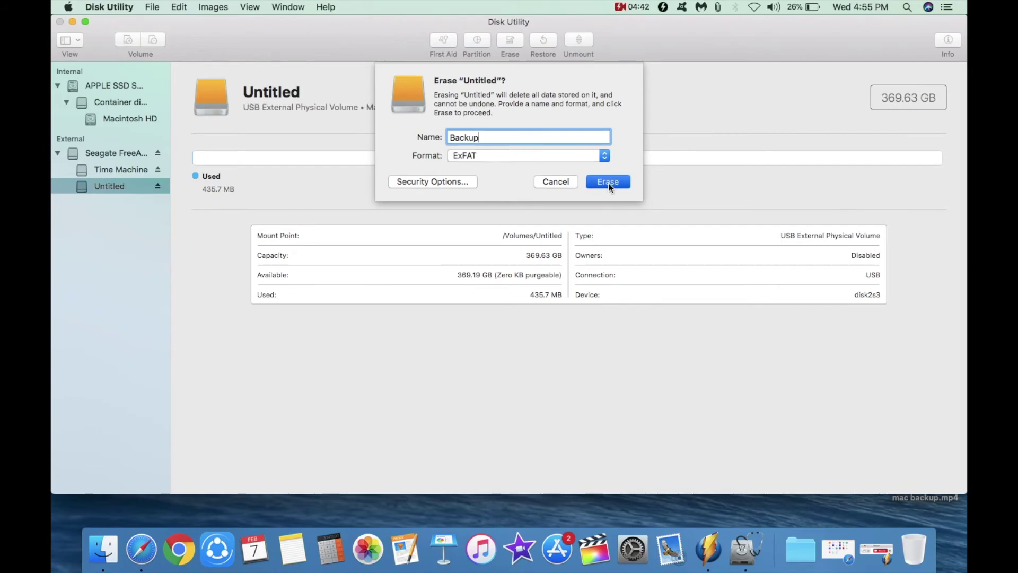
click(608, 181)
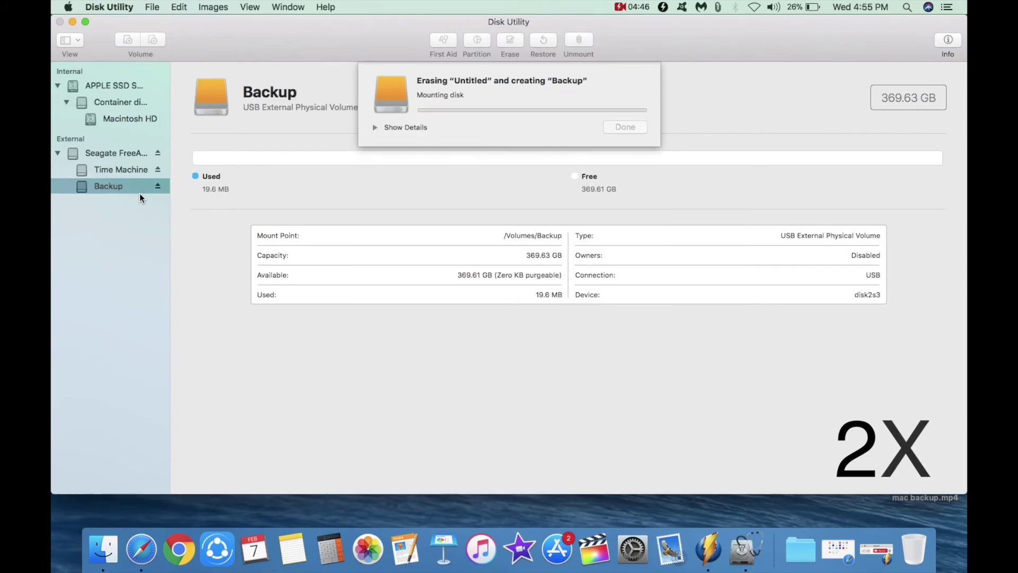
click(629, 127)
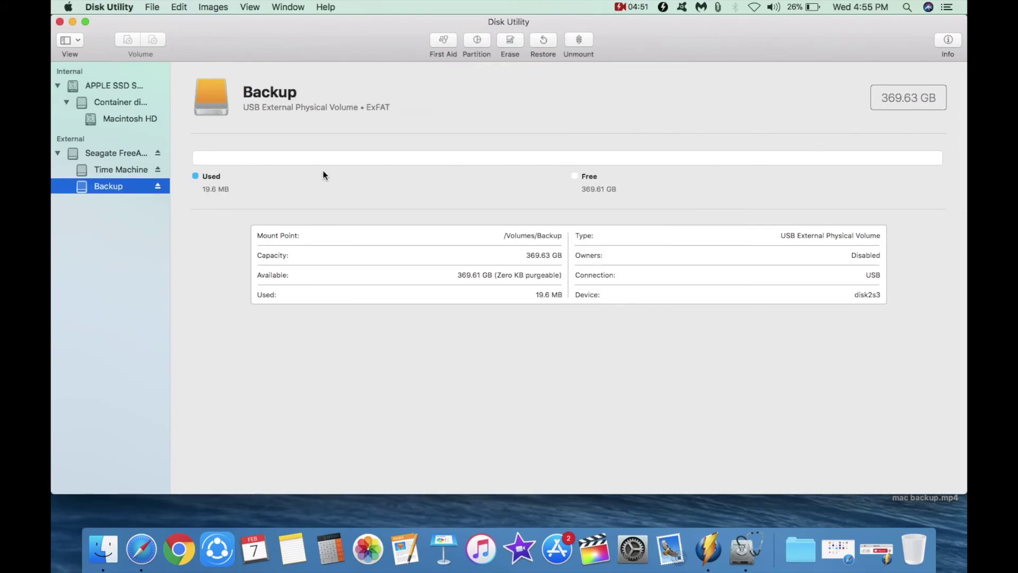
click(132, 168)
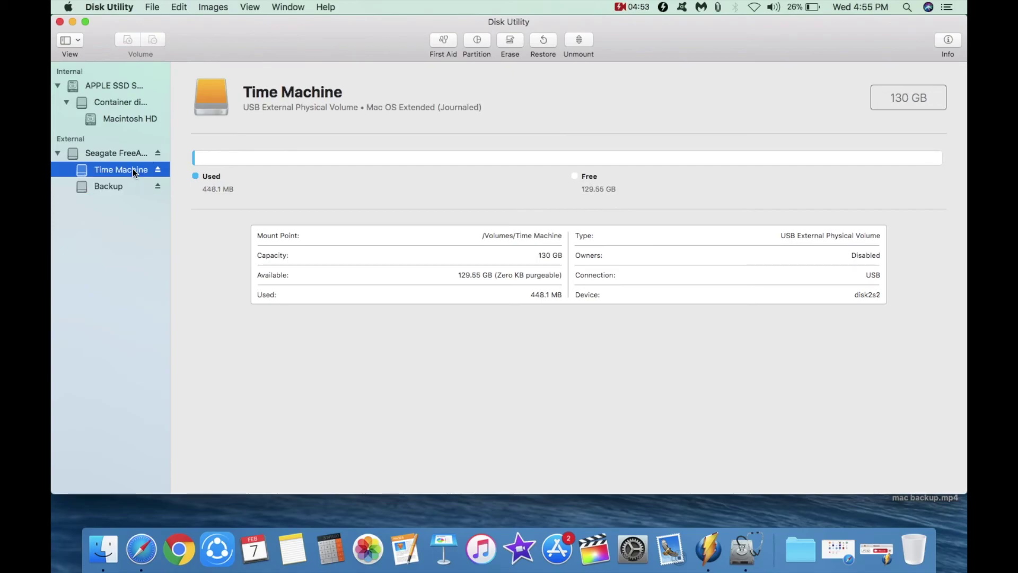
Step: Check Backup's details, then select the Backup and Time Machine drive icons on the desktop
click(112, 186)
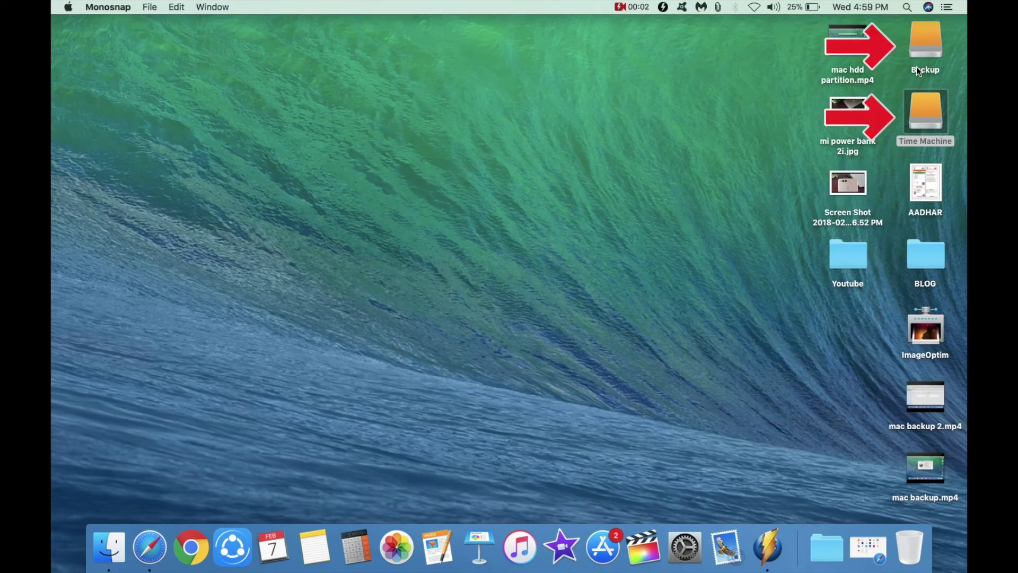
click(925, 38)
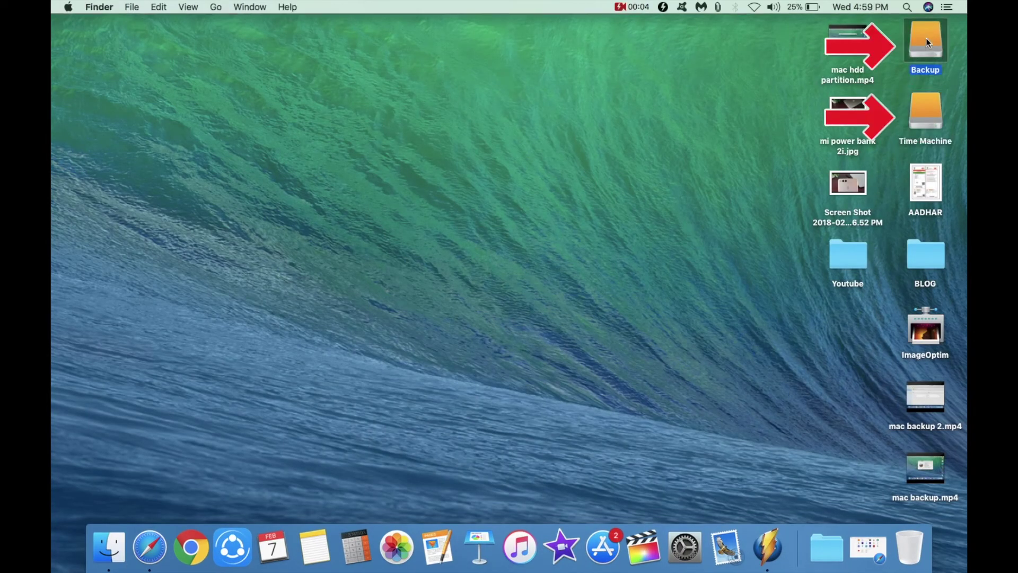
key(Down)
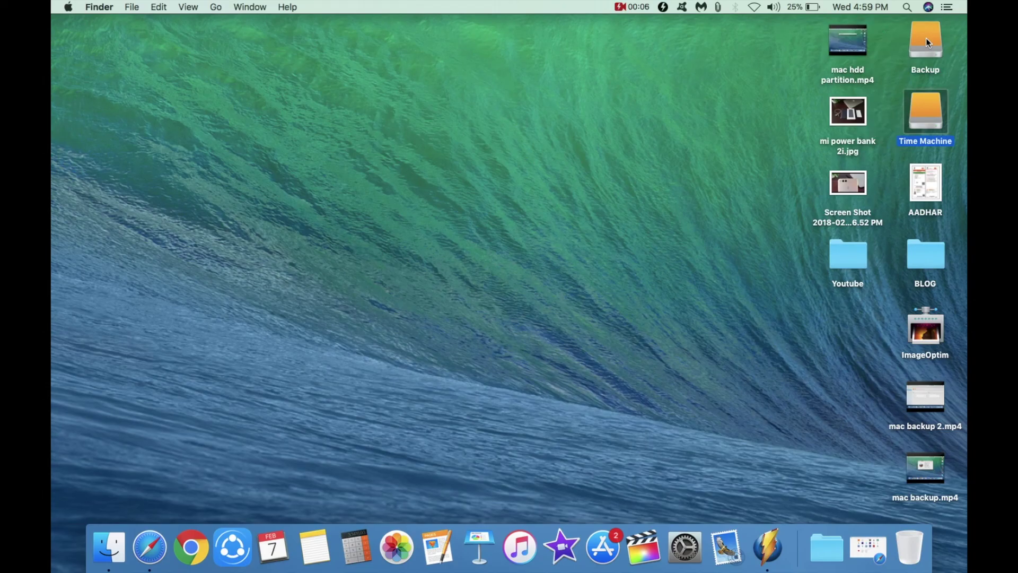